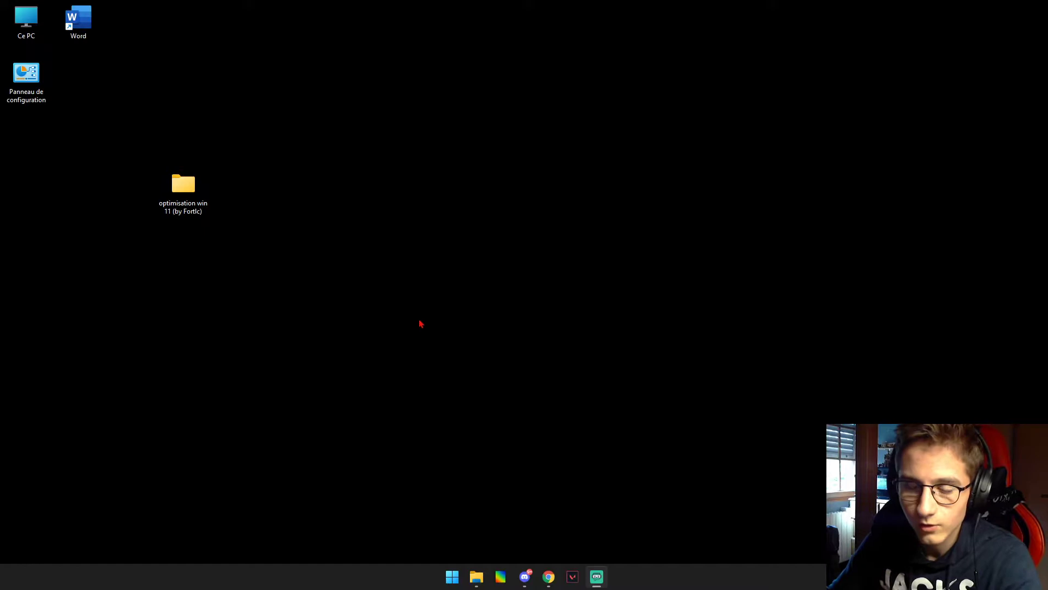
Step: Check Windows Update in the system settings for the pending cumulative update KB5006746, and minimize the settings window
left_click(453, 577)
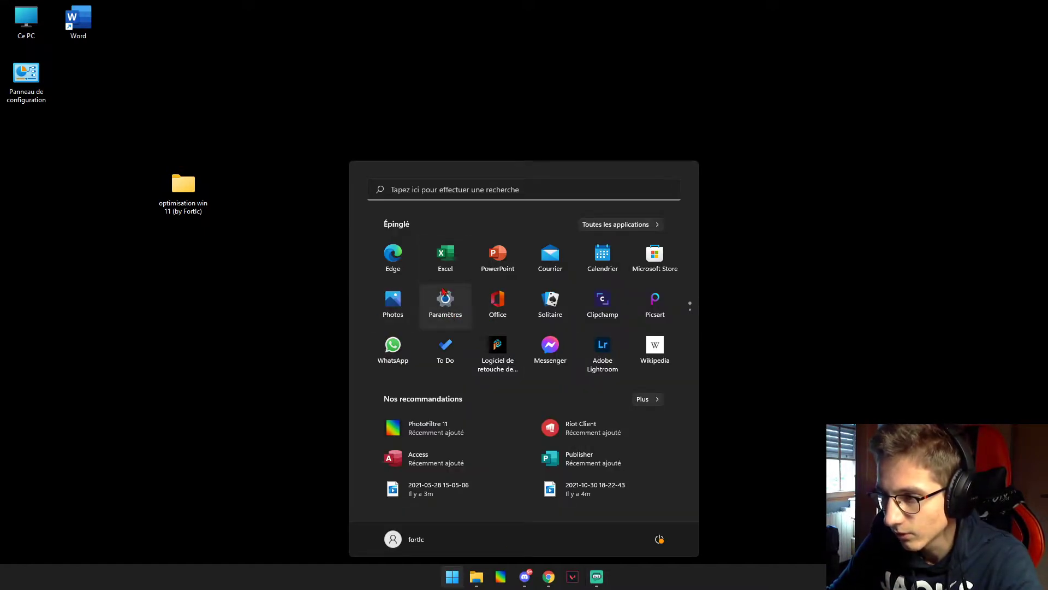
left_click(453, 311)
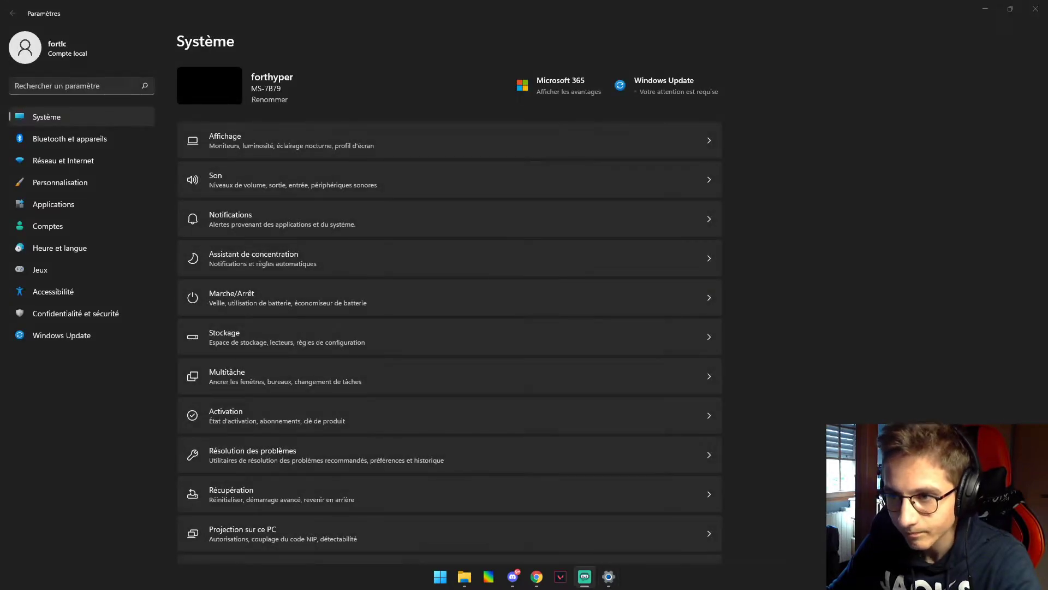
left_click(44, 336)
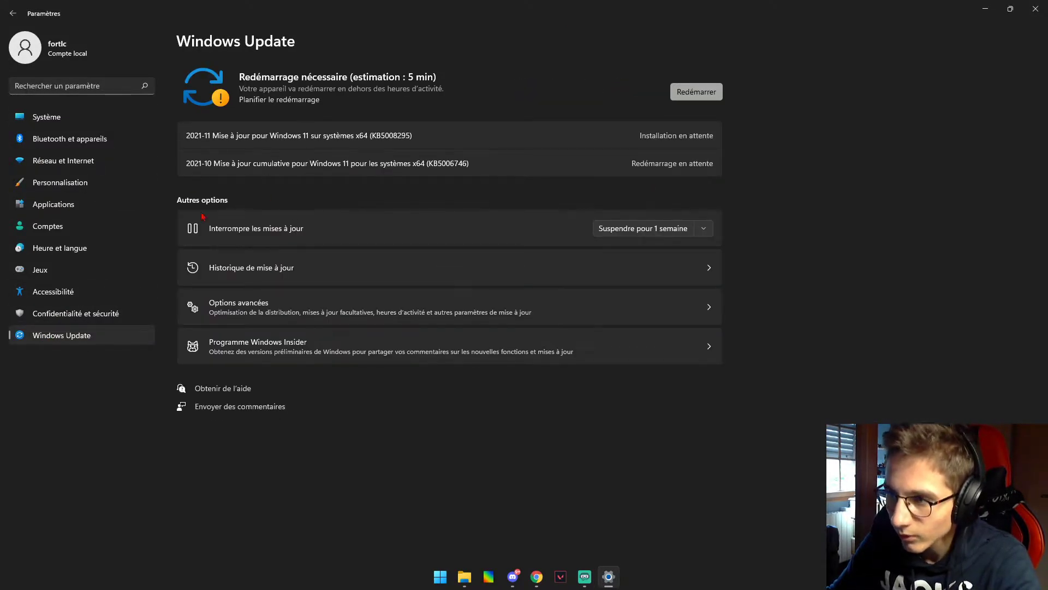
left_click_drag(188, 161, 477, 170)
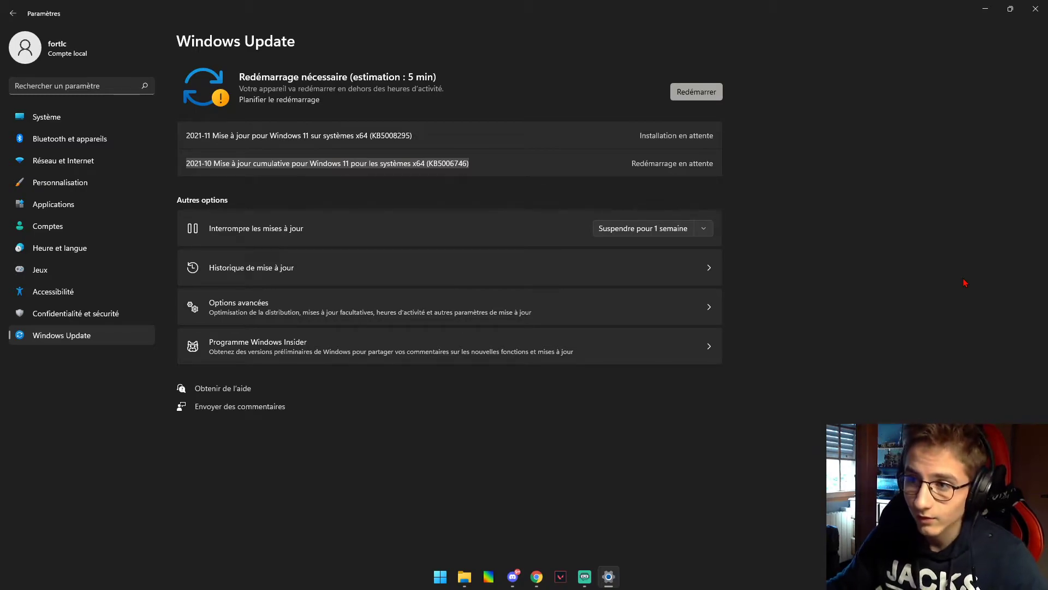
left_click(993, 5)
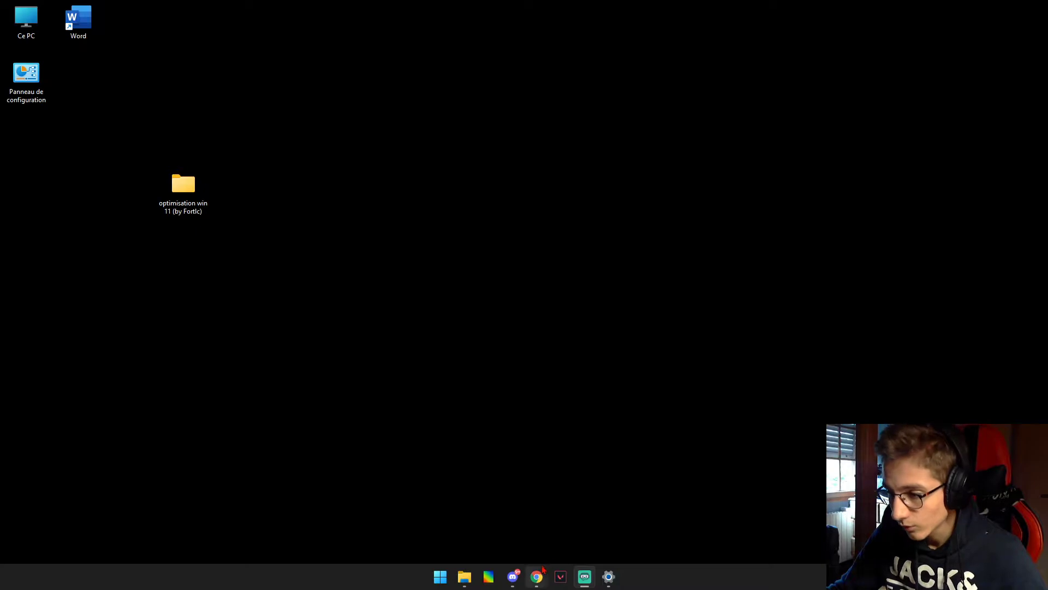
Step: Switch to Chrome and review the AMD Ryzen chipset driver release notes (3.10.08.506), including the chipset support section
mouse_move(537, 574)
left_click(544, 517)
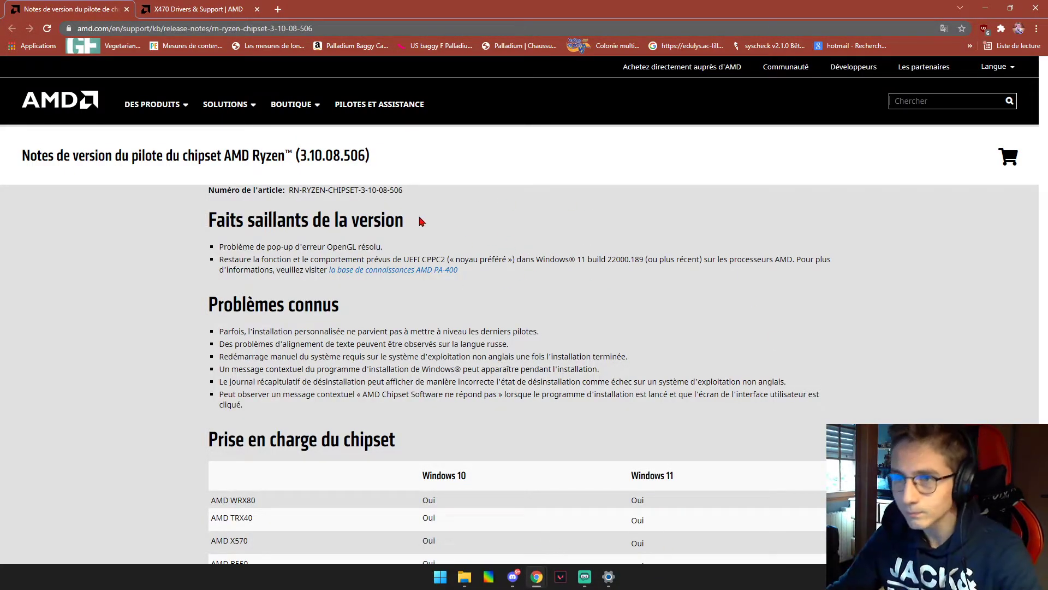
scroll(600, 221, "down", 6)
scroll(289, 213, "up", 1)
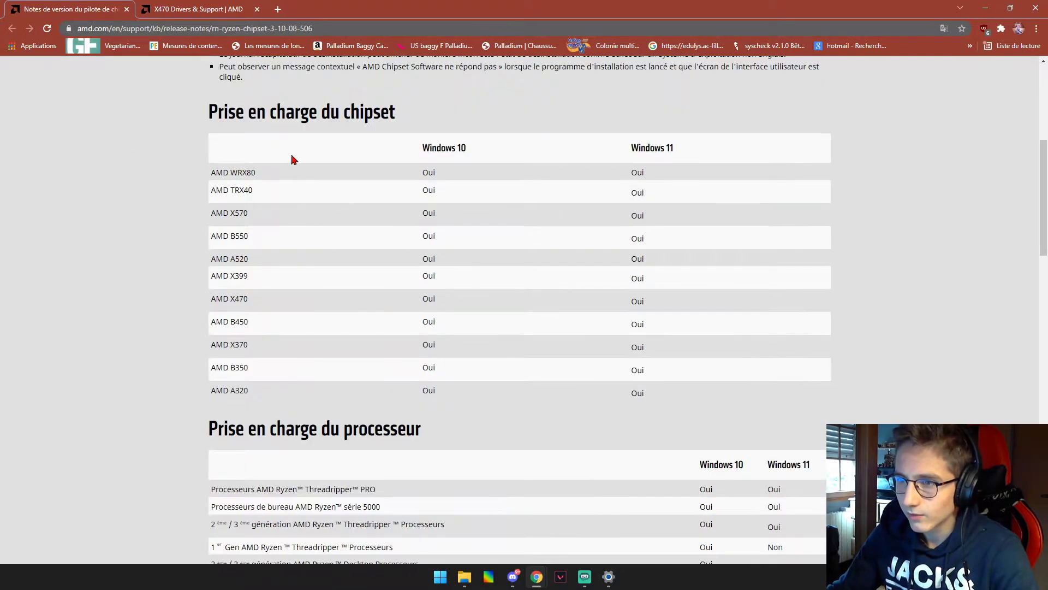
left_click_drag(211, 115, 431, 129)
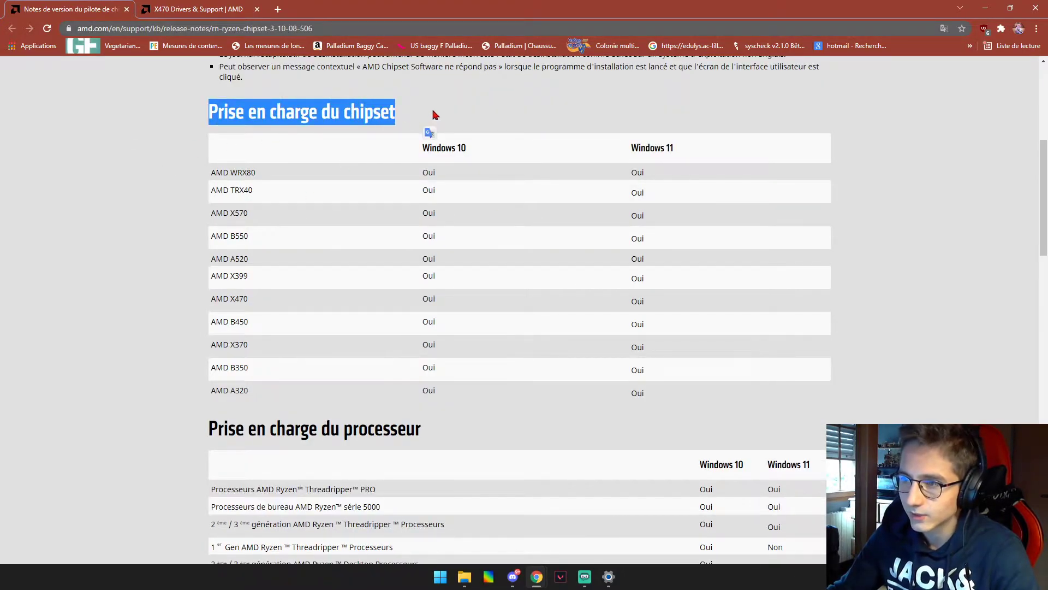
scroll(417, 204, "up", 5)
scroll(415, 204, "up", 1)
left_click_drag(300, 155, 367, 157)
left_click(434, 176)
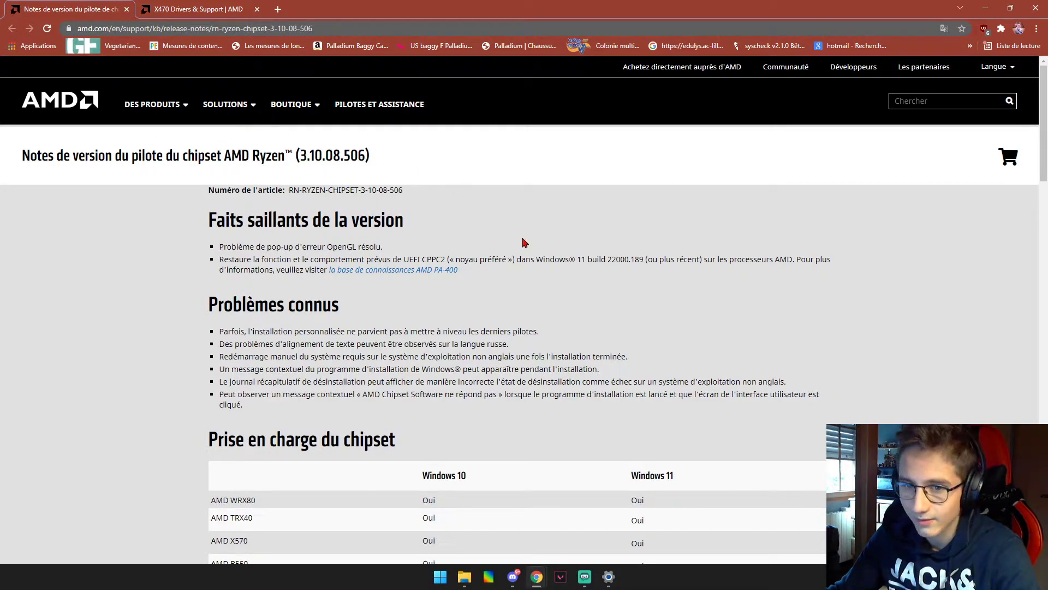
Step: Look through the release notes' chipset support table from AMD WRX80 to AMD A320 and locate AMD X470
scroll(524, 241, "down", 6)
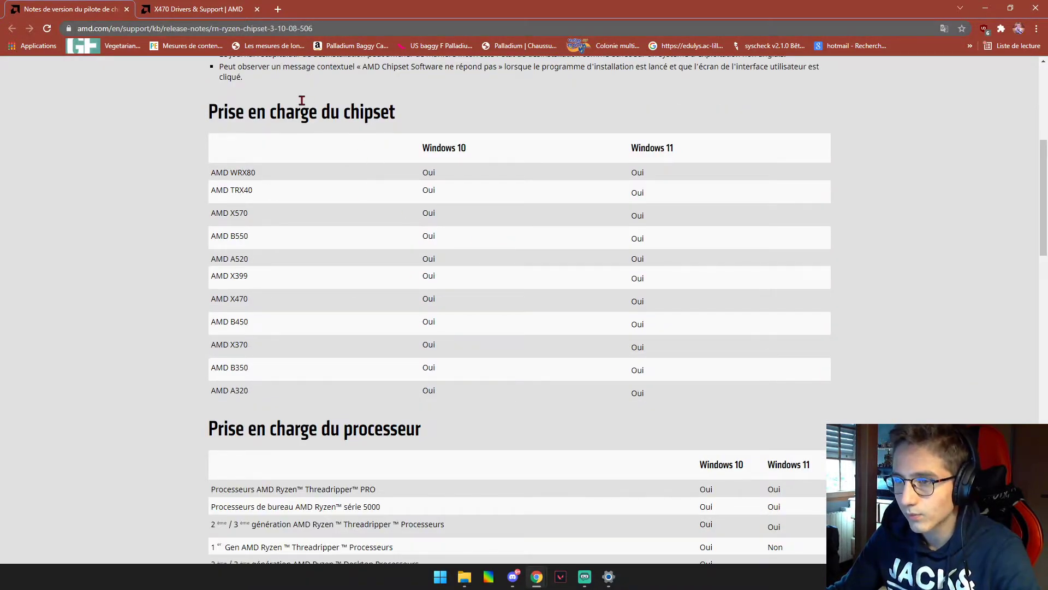
double_click(234, 174)
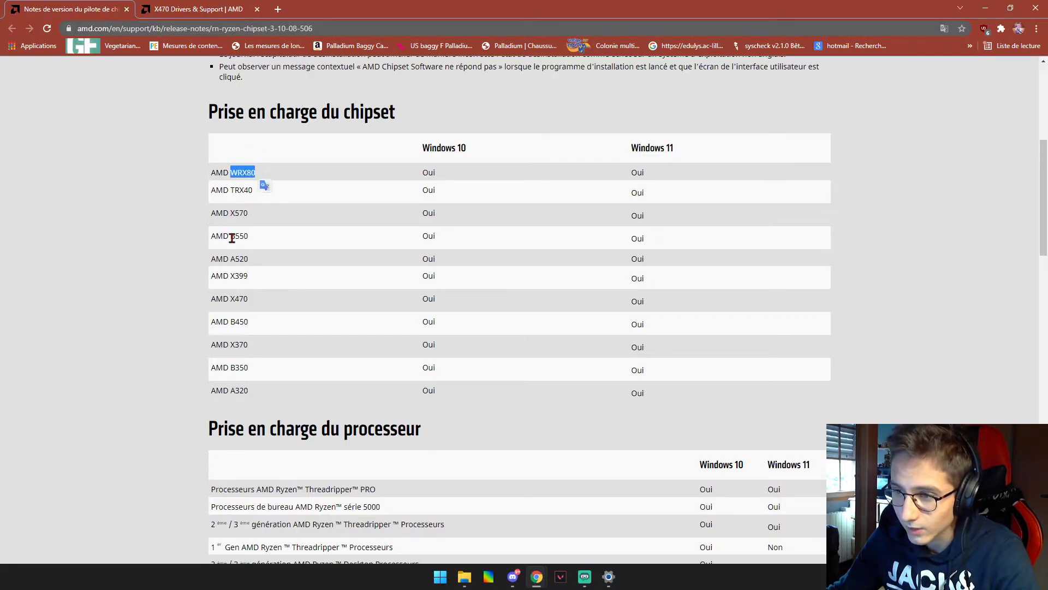
left_click(144, 225)
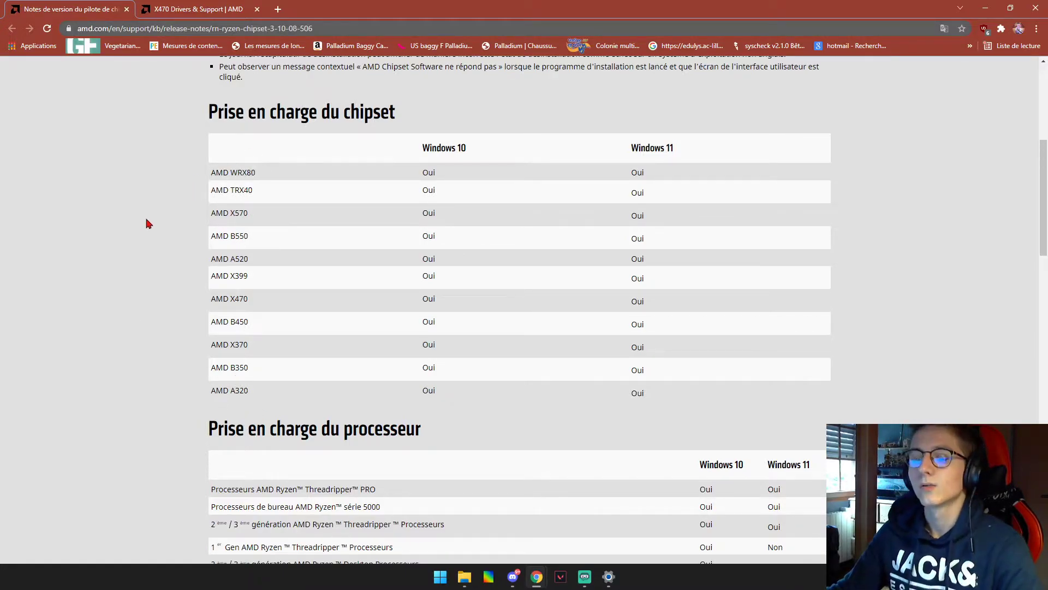
left_click_drag(211, 173, 264, 400)
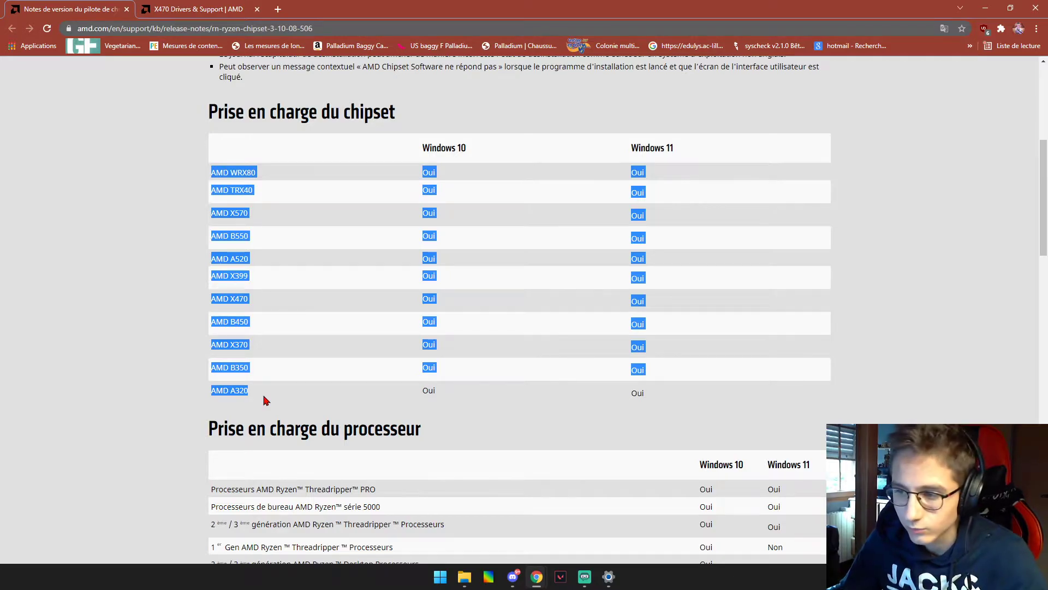
left_click(152, 343)
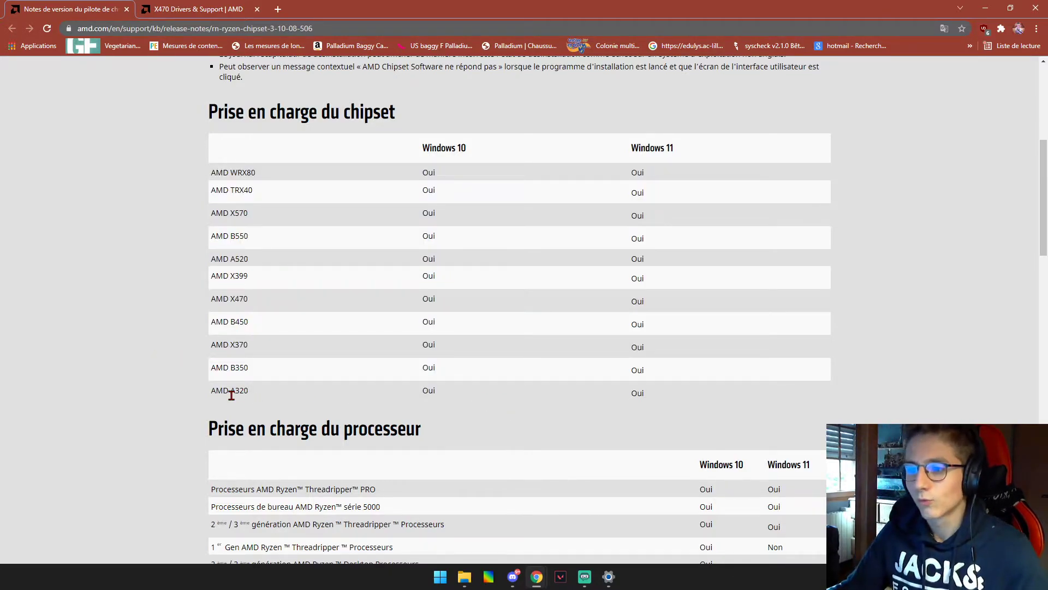
left_click_drag(218, 299, 247, 300)
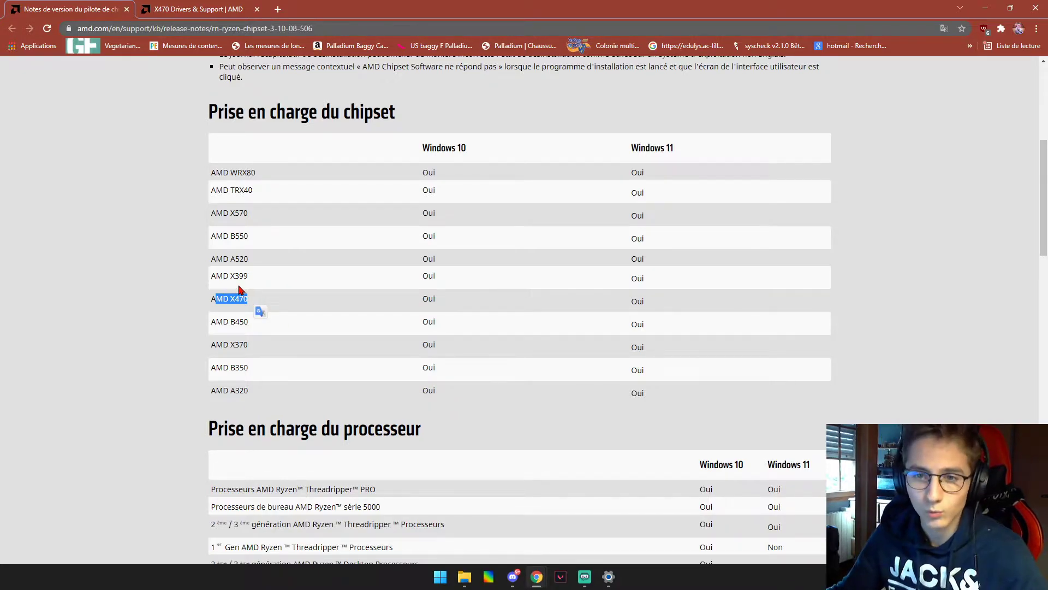
Step: Open Informations système, look up the baseboard product to identify the motherboard chipset, and minimize the window
left_click(439, 579)
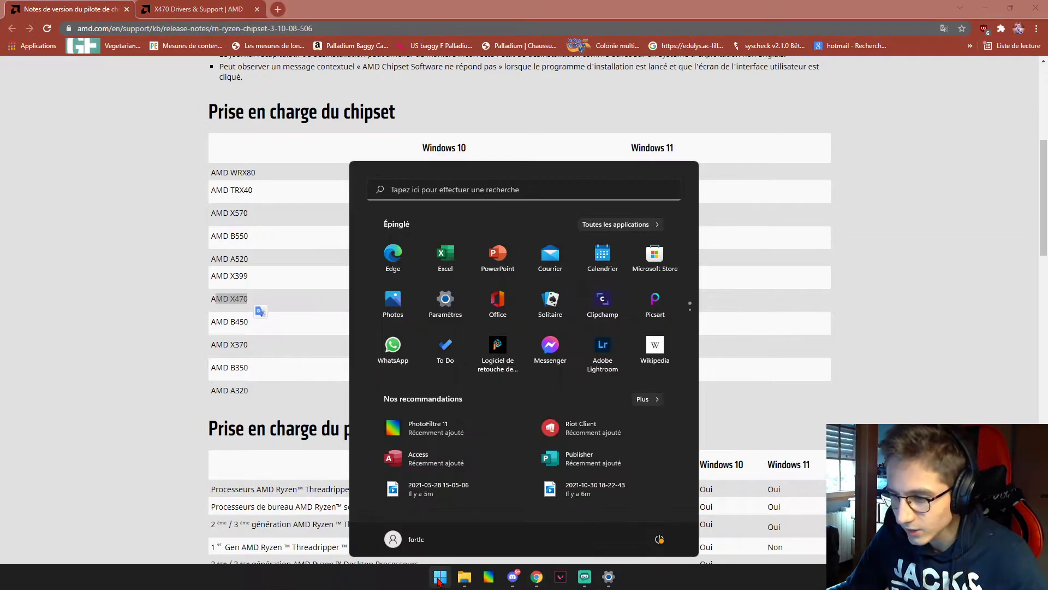
left_click(400, 189)
type("info")
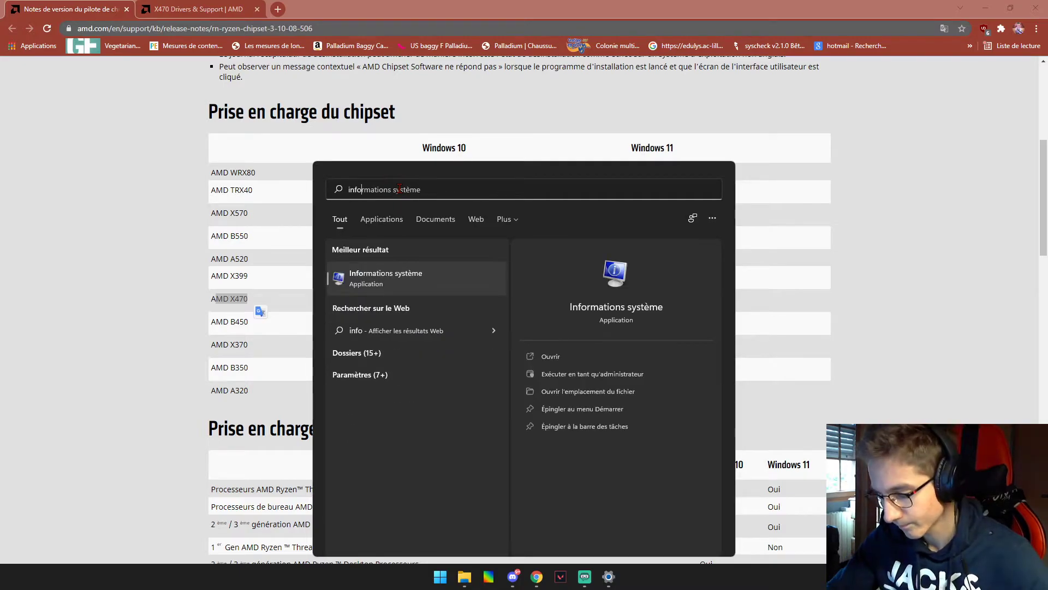
key("Return")
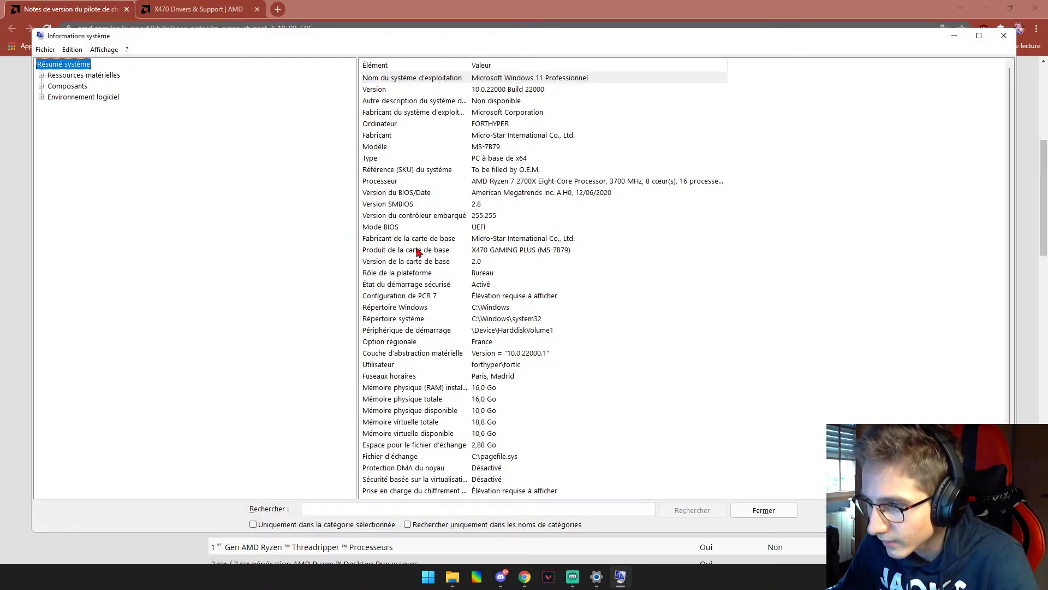
left_click(370, 252)
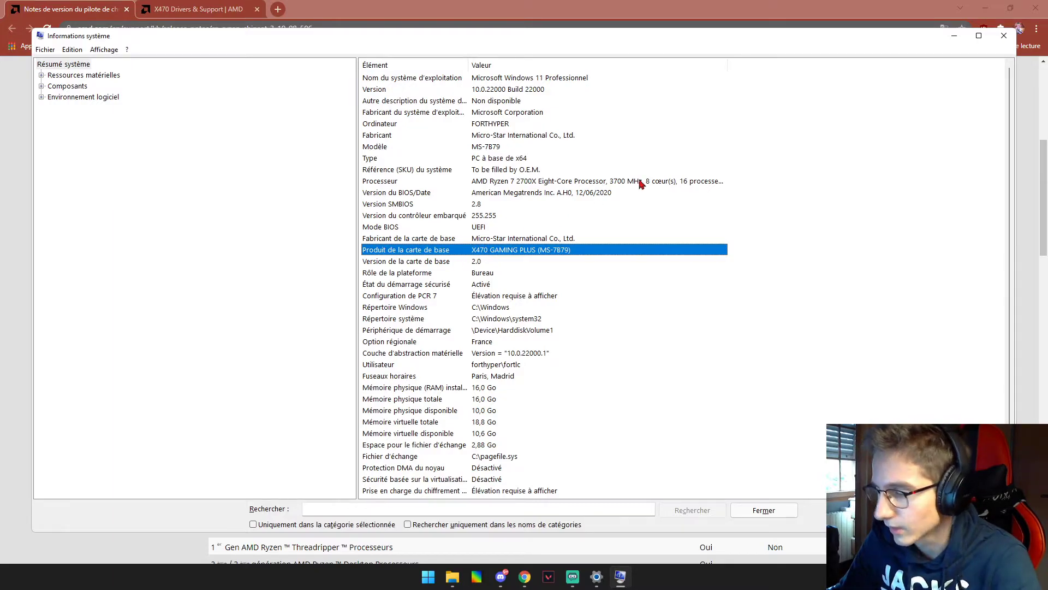
left_click(954, 36)
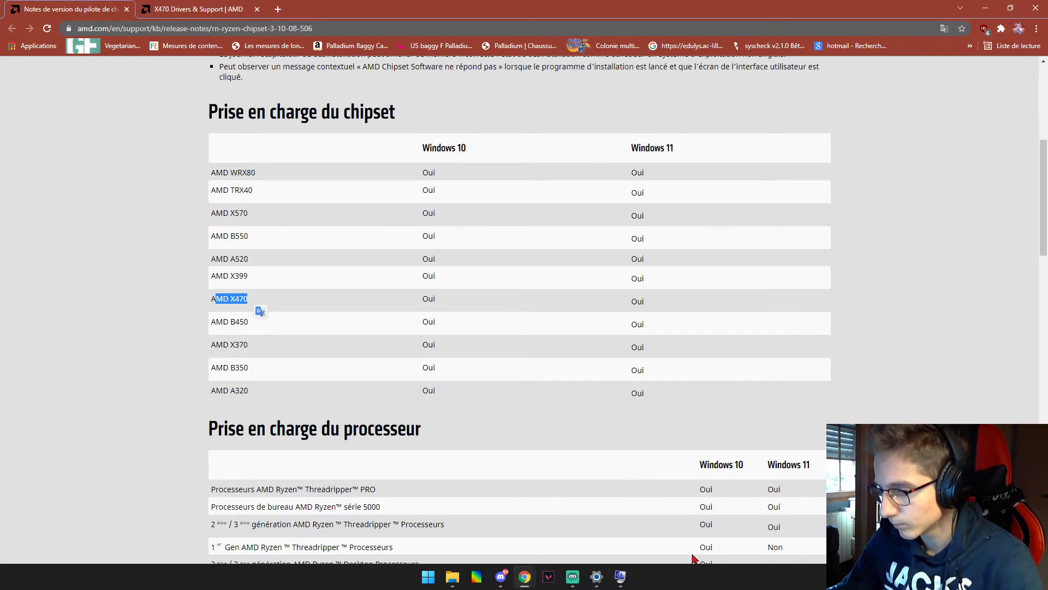
Step: Close the old X470 drivers page and search Google for "amd x470 chipset driver" in a new tab
left_click(212, 300)
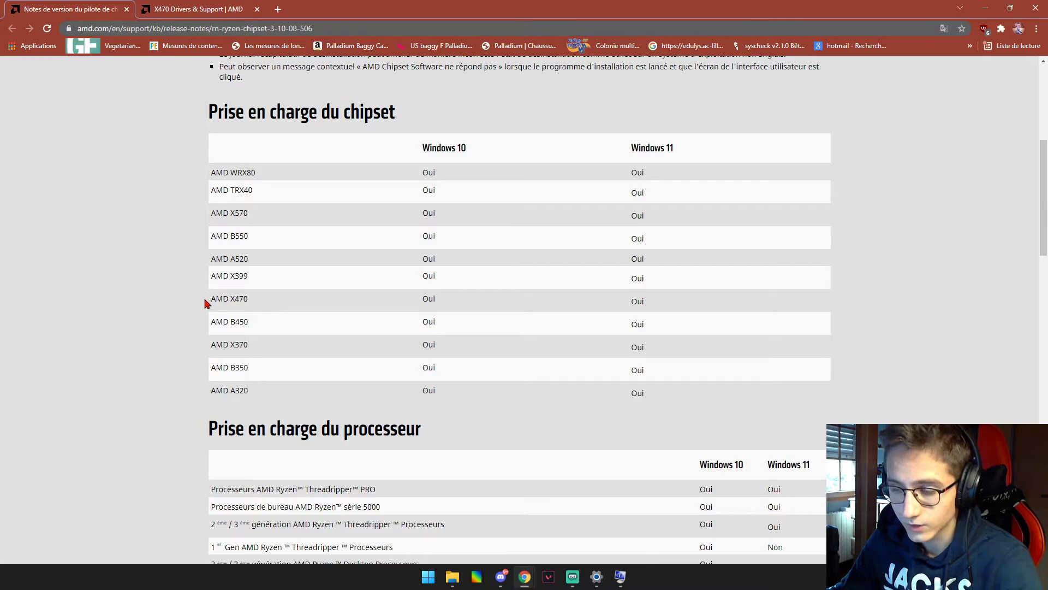
left_click_drag(212, 299, 247, 299)
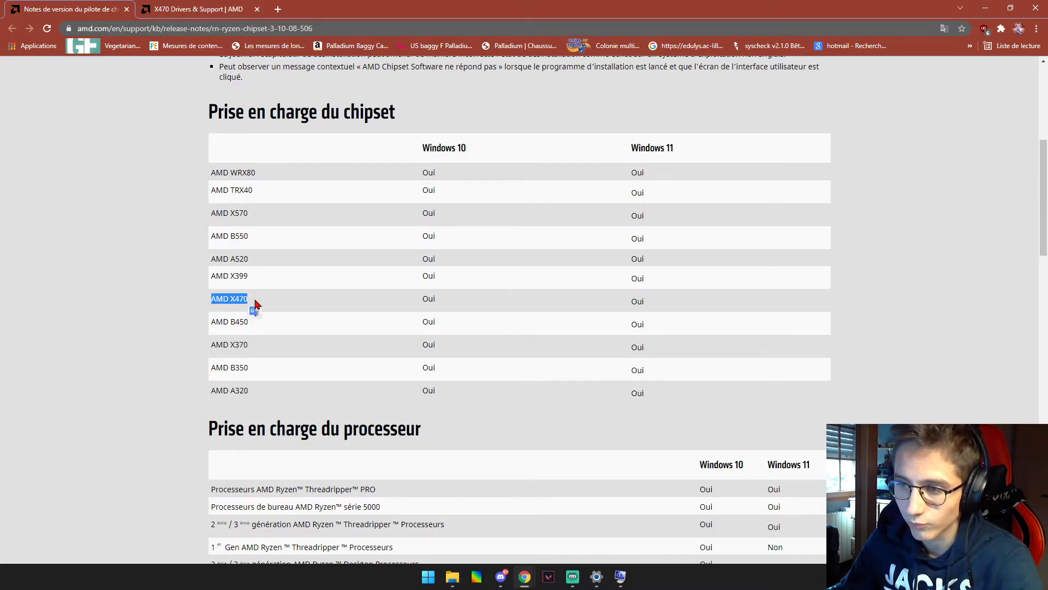
left_click(257, 9)
left_click(147, 8)
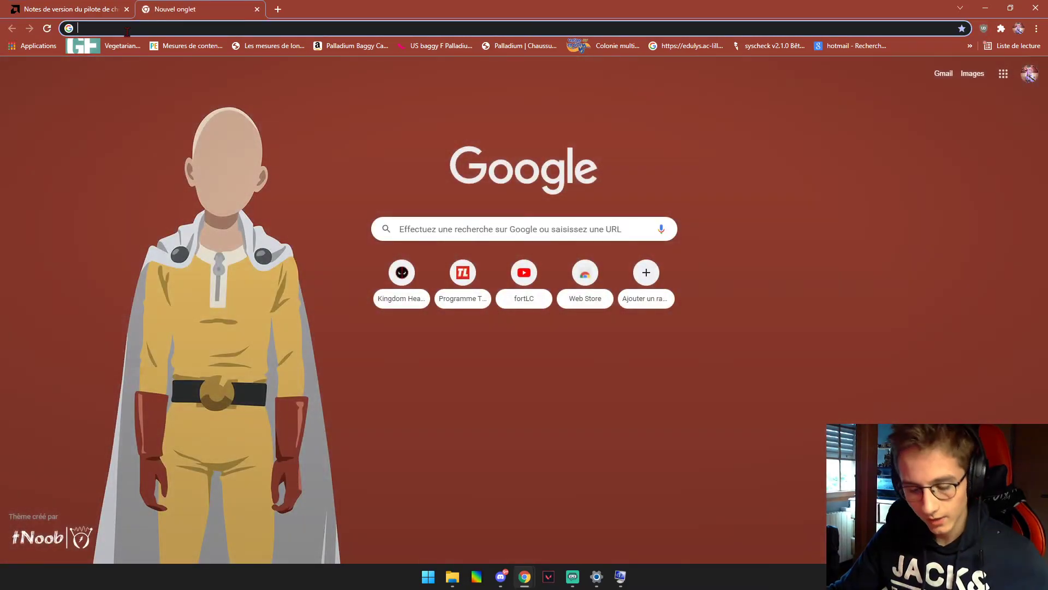
type("amd")
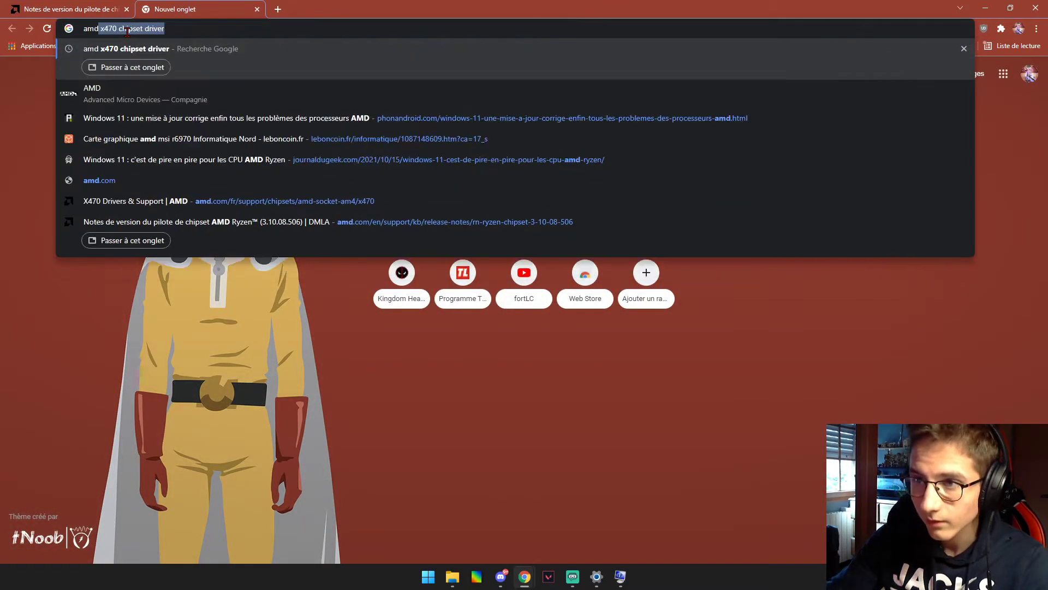
left_click(115, 52)
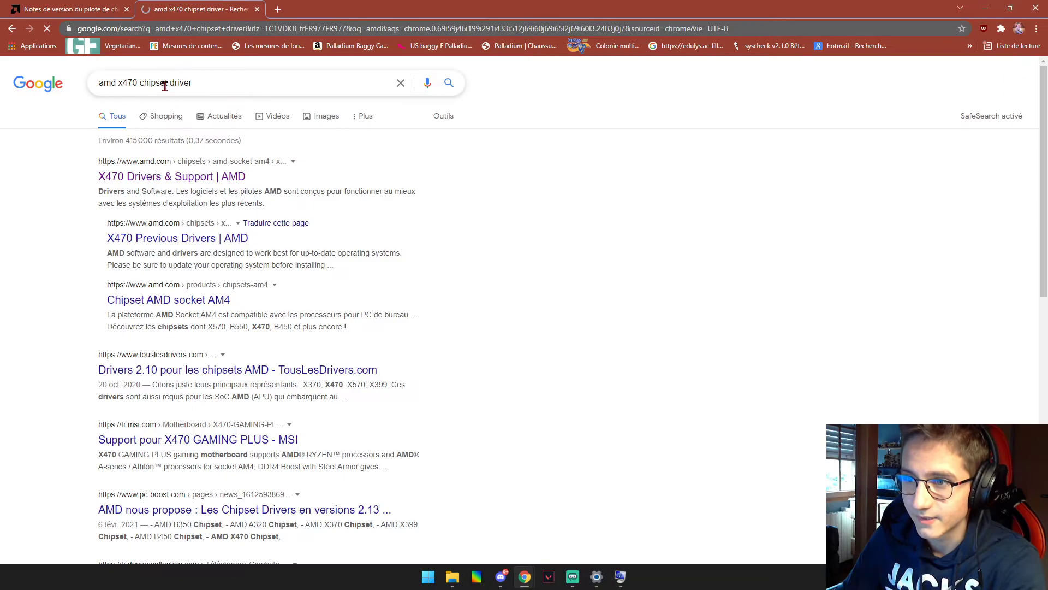
left_click_drag(121, 84, 207, 83)
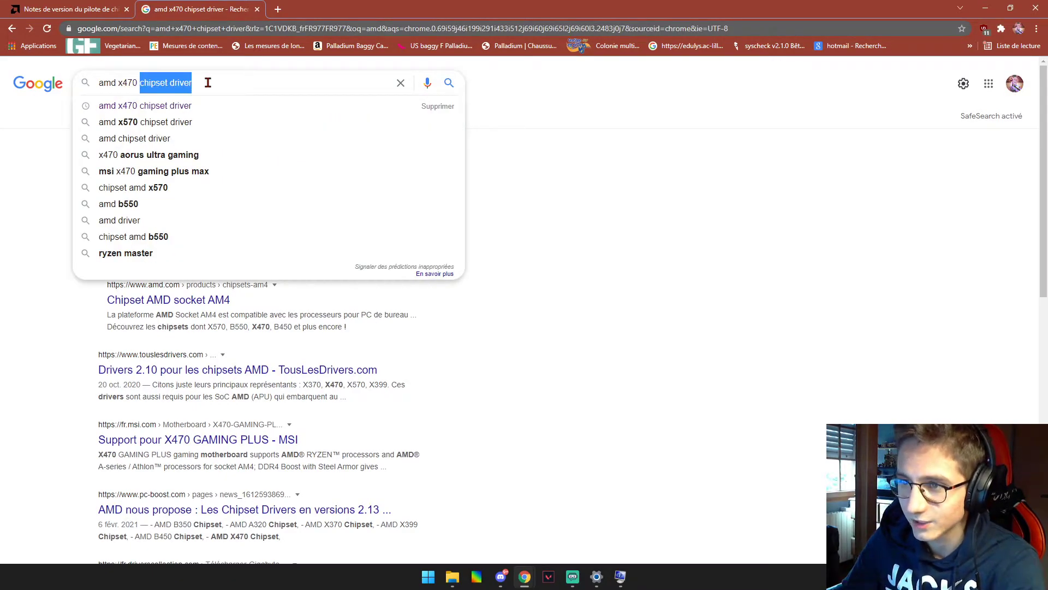
left_click(648, 180)
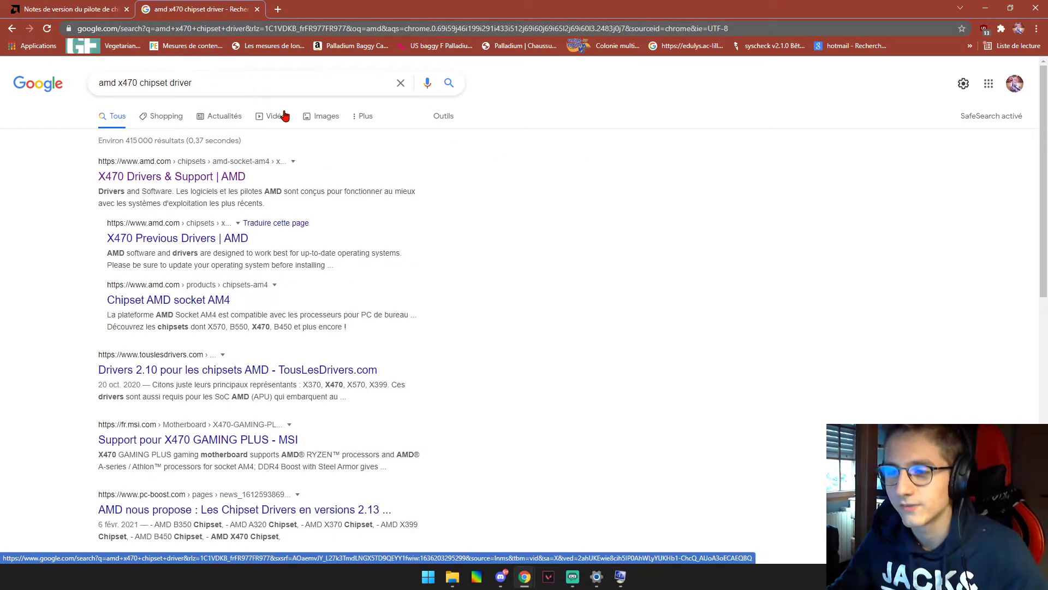
Step: Open AMD's X470 Drivers & Support page and expand the Windows 11 64-bit drivers, leaving the Windows 10 section collapsed
left_click(114, 177)
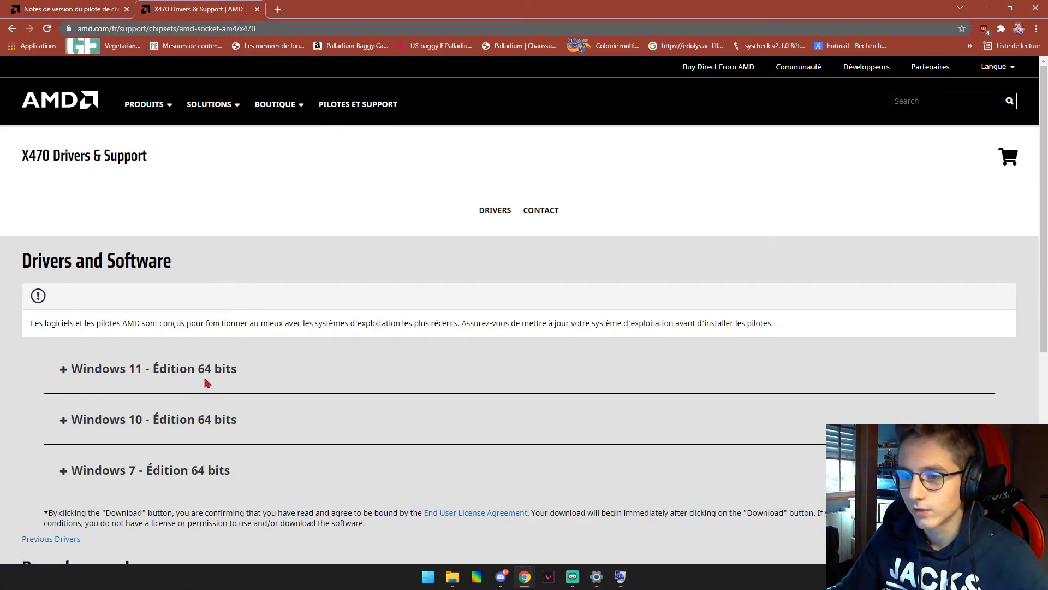
left_click(108, 375)
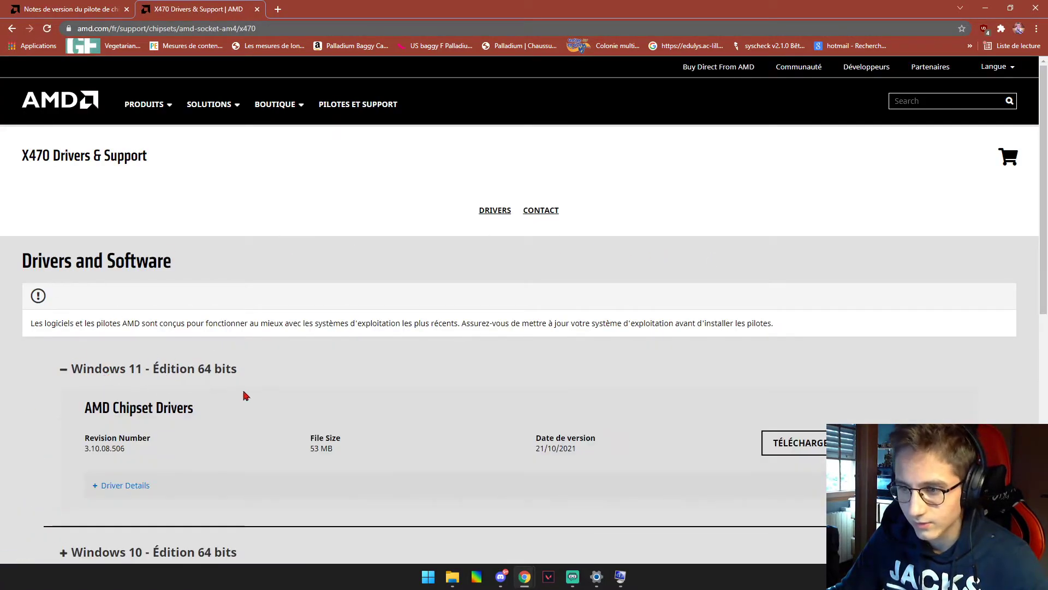
scroll(239, 290, "down", 2)
left_click(112, 443)
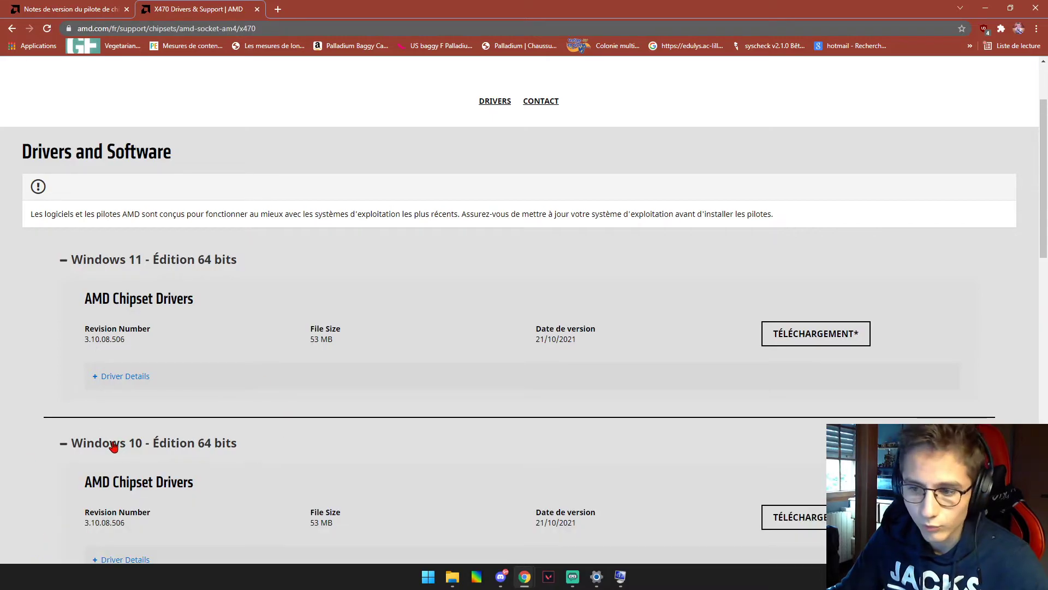
scroll(315, 409, "down", 1)
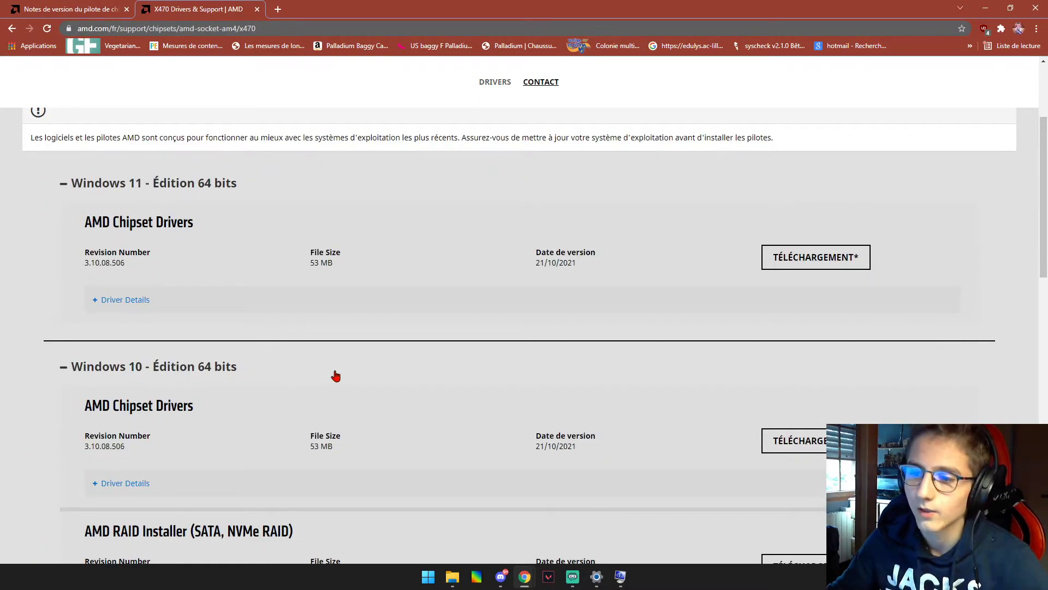
left_click(112, 370)
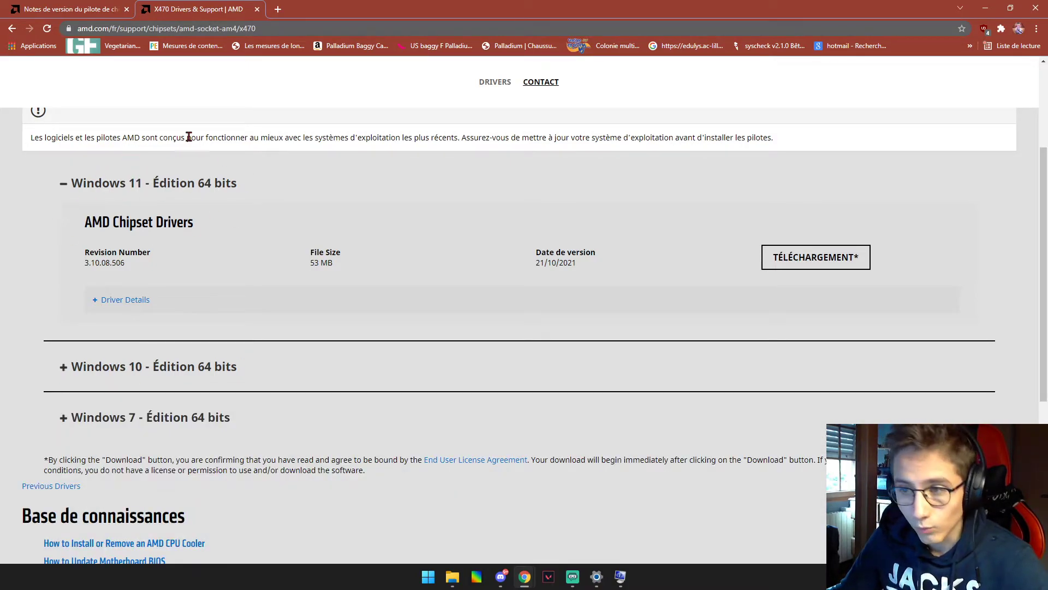
Step: Download the AMD Chipset Drivers for Windows 11, run the downloaded installer and authorize it to start
left_click(852, 261)
left_click(245, 547)
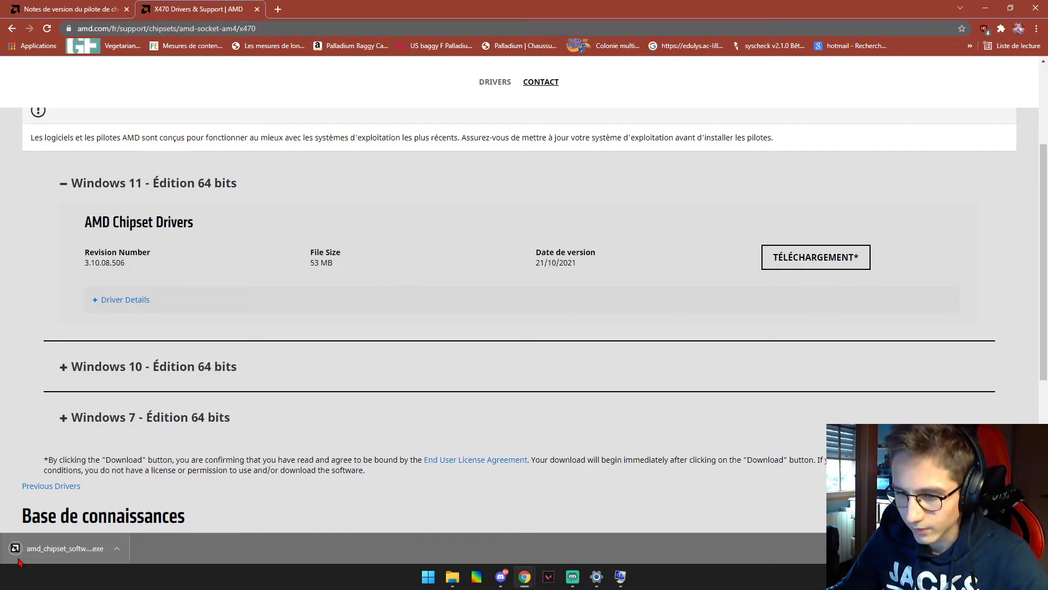
left_click(40, 555)
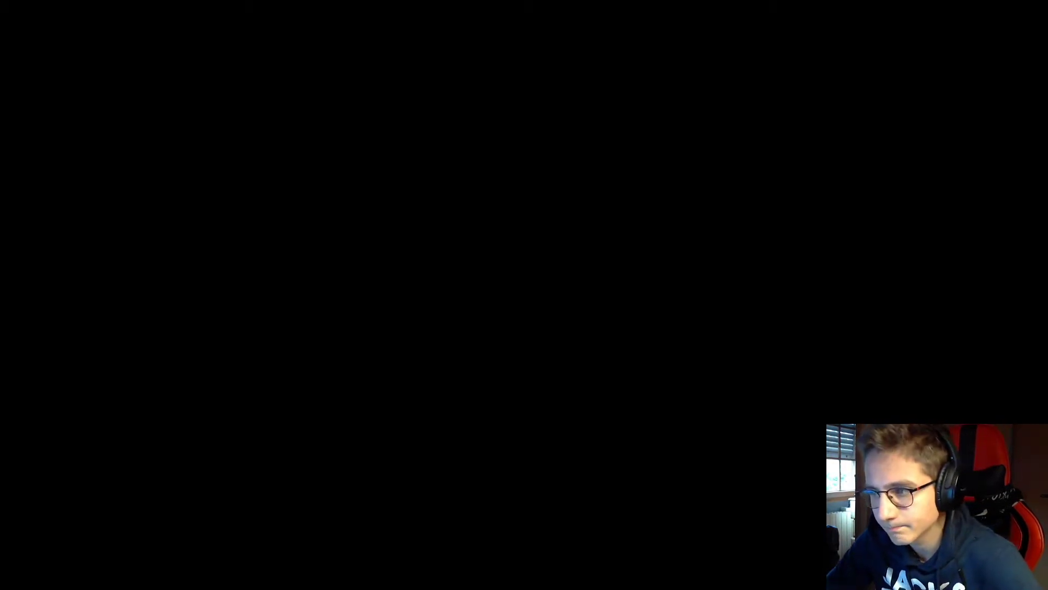
left_click(470, 378)
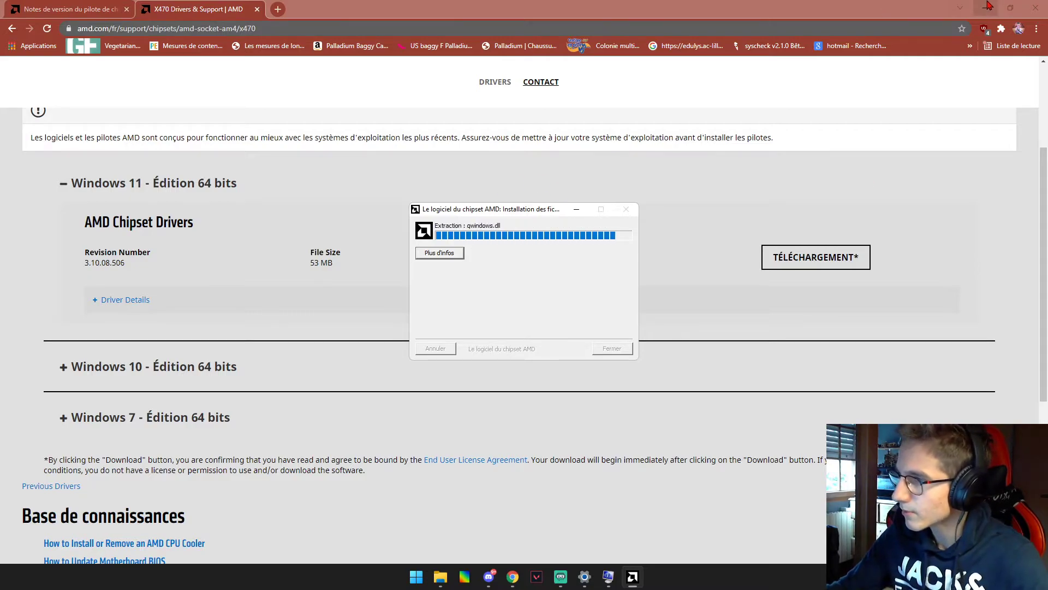
Step: Minimize the browser and install the AMD chipset drivers with all six listed components kept selected
left_click(988, 8)
left_click_drag(474, 206, 480, 175)
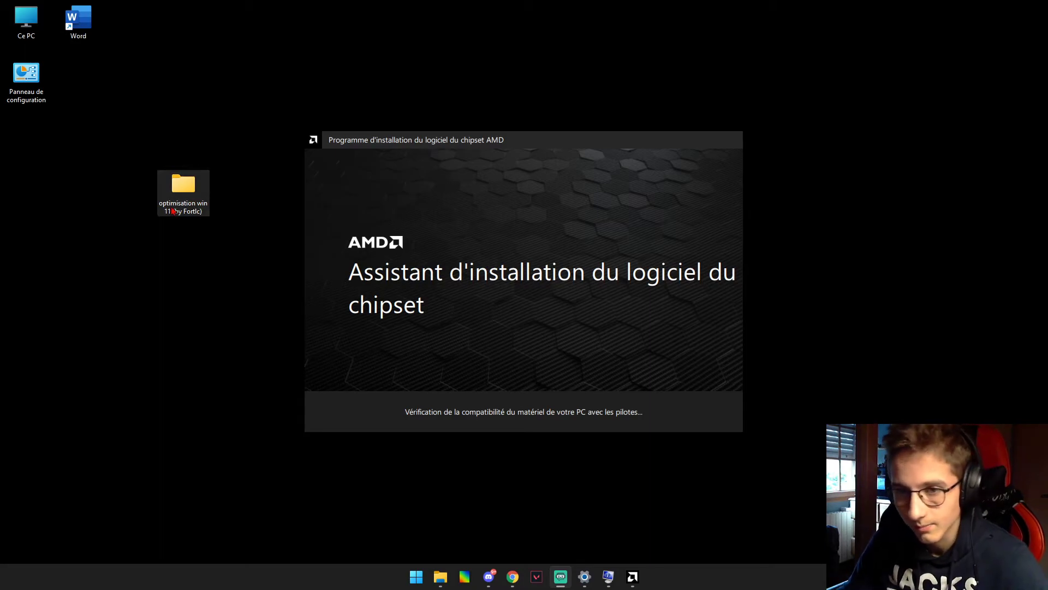
left_click_drag(118, 119, 248, 309)
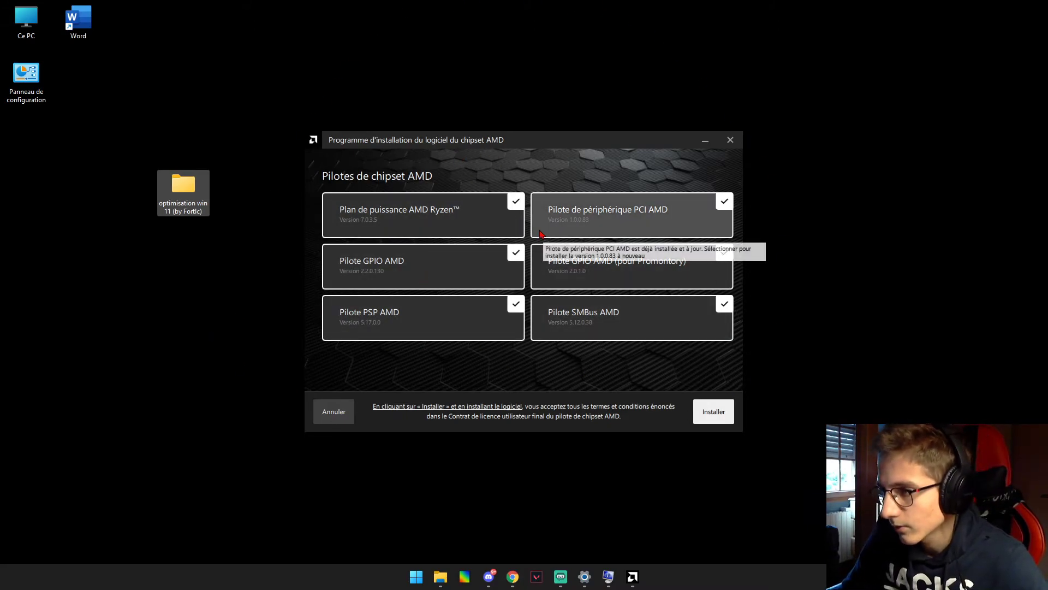
left_click(714, 415)
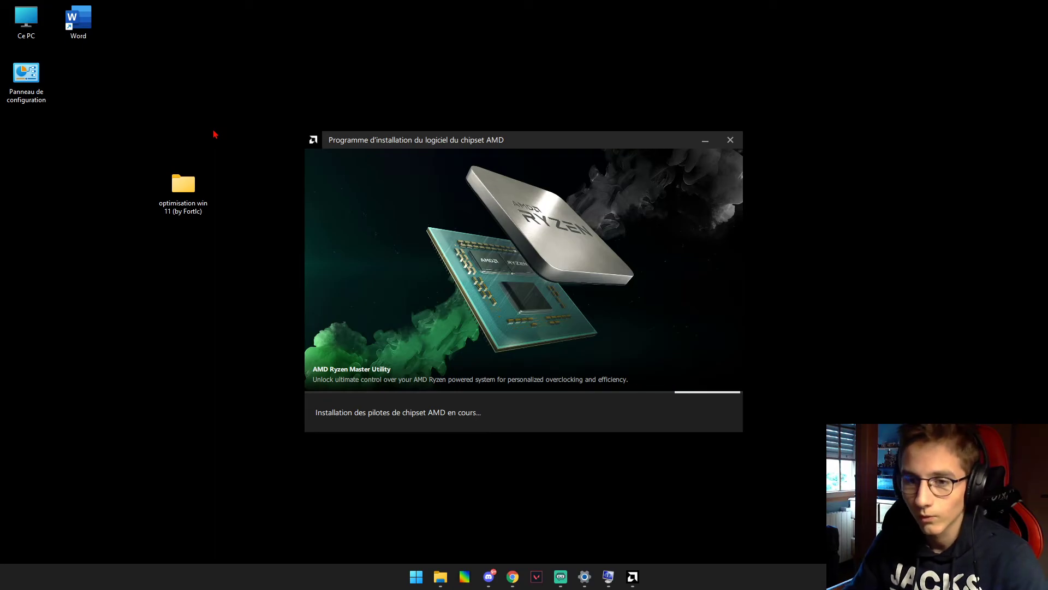
Step: Check the status of the pending updates in Windows Update, including KB5006746, and minimize the settings window
left_click(584, 576)
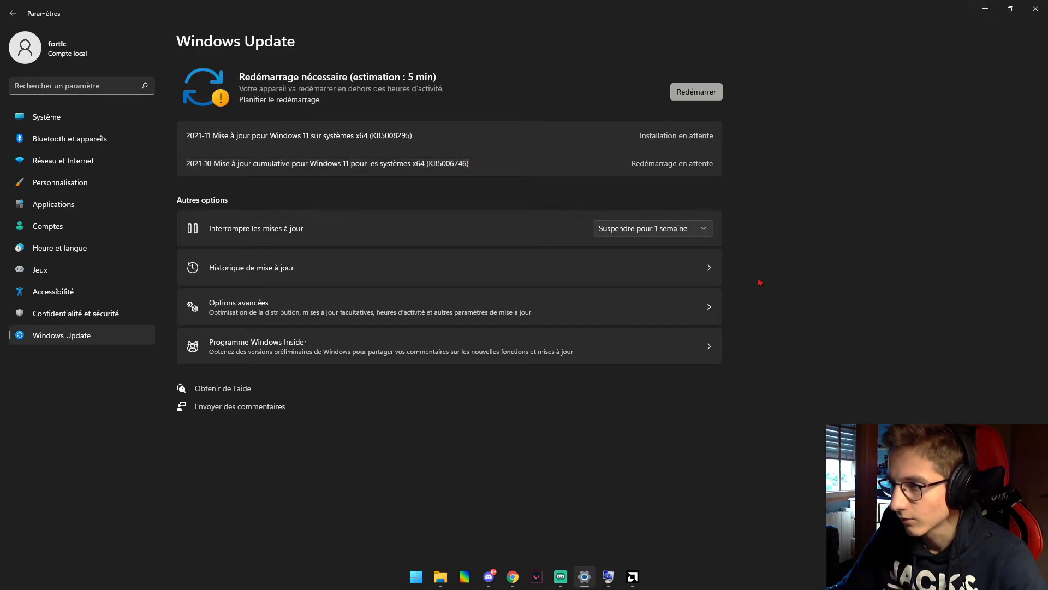
left_click_drag(186, 164, 481, 167)
left_click(520, 183)
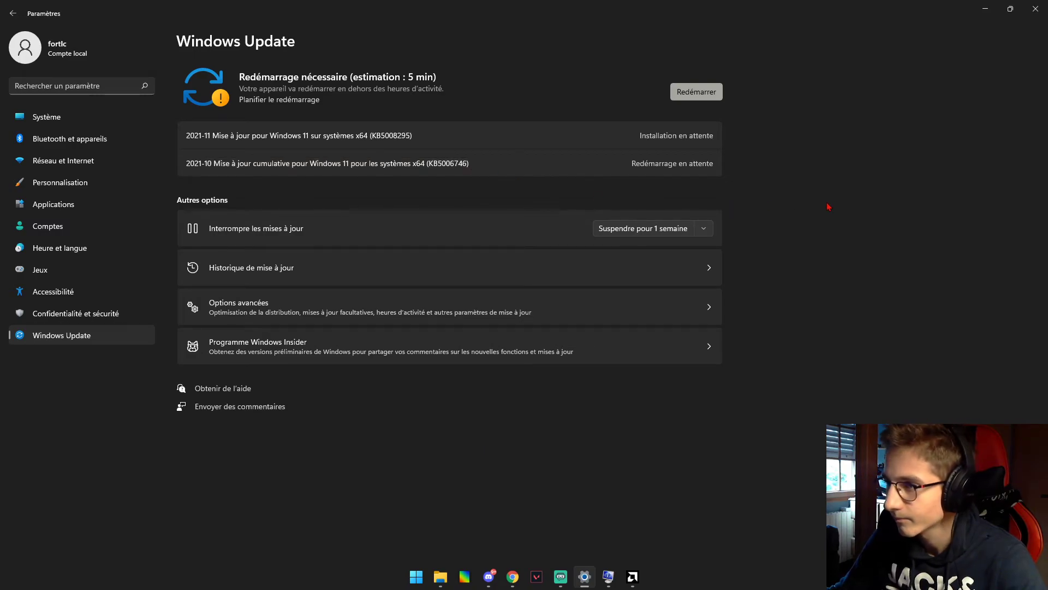
left_click(986, 8)
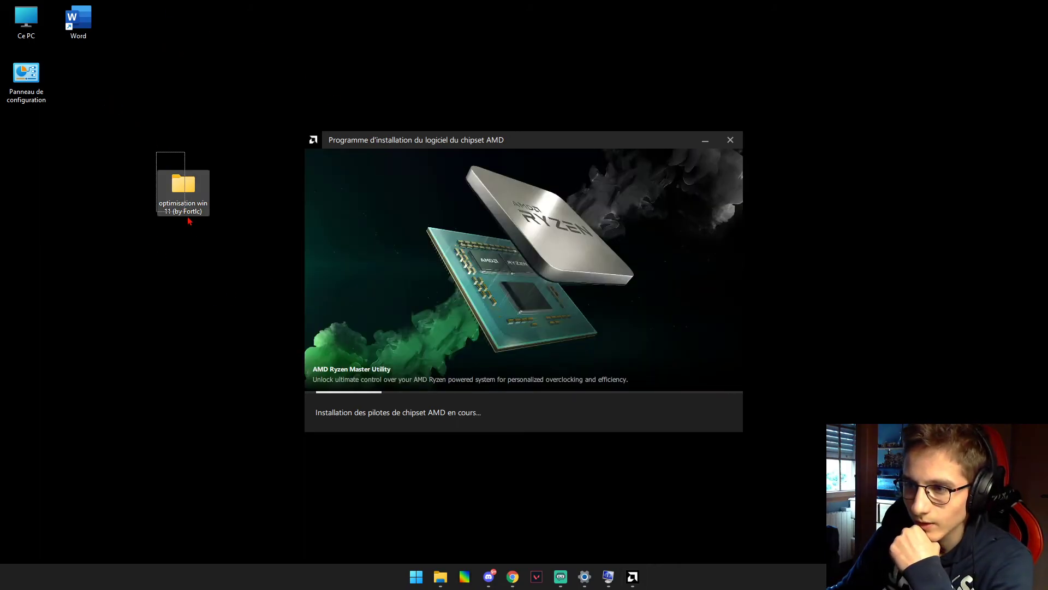
Step: Open the "optimisation win 11" folder on the desktop, review its numbered subfolders and files, and close it
double_click(198, 190)
left_click_drag(682, 362, 502, 381)
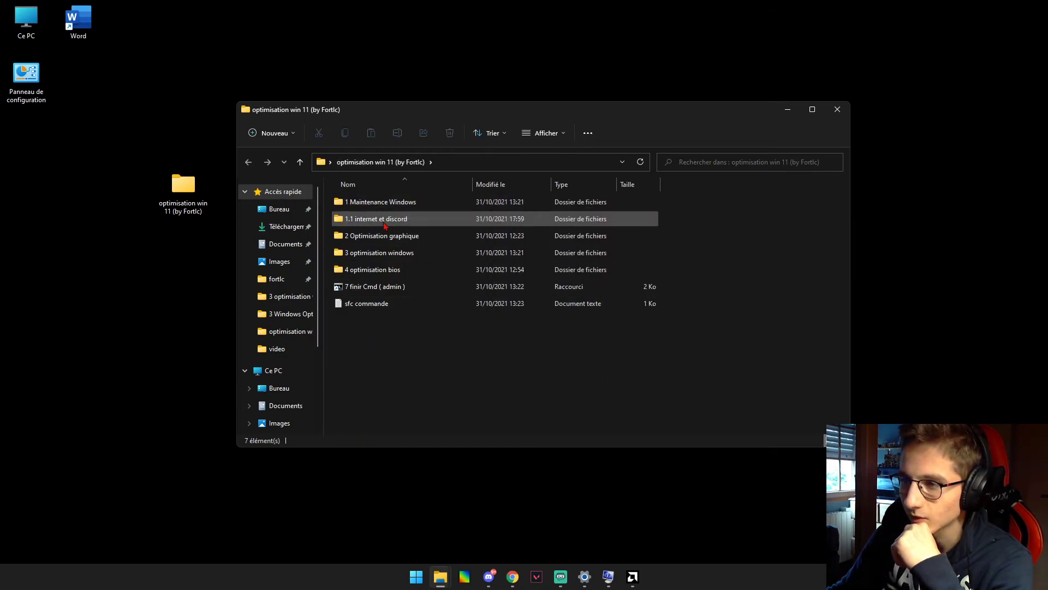
mouse_move(382, 205)
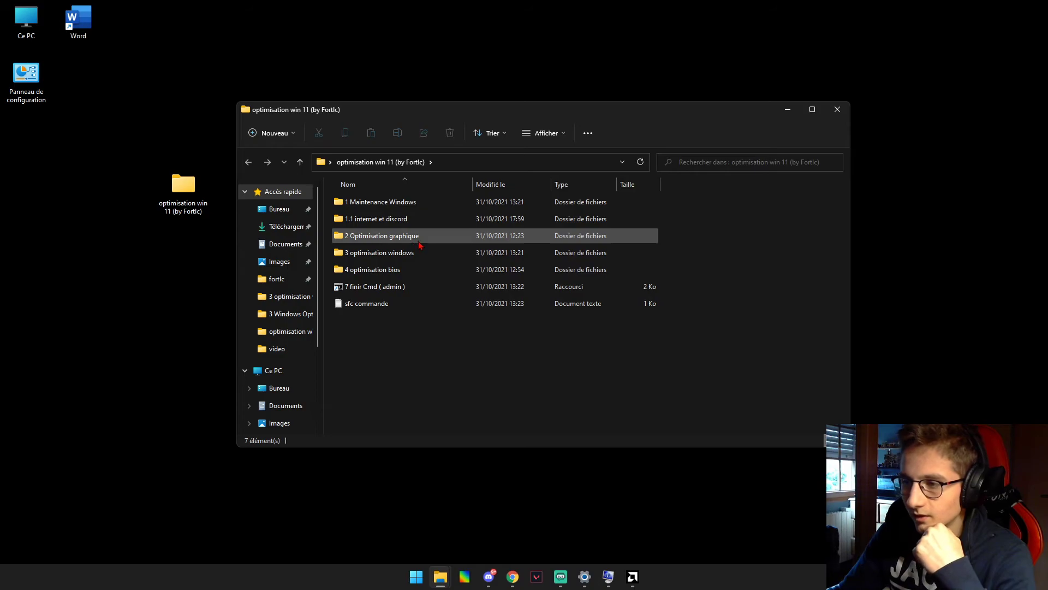
mouse_move(420, 245)
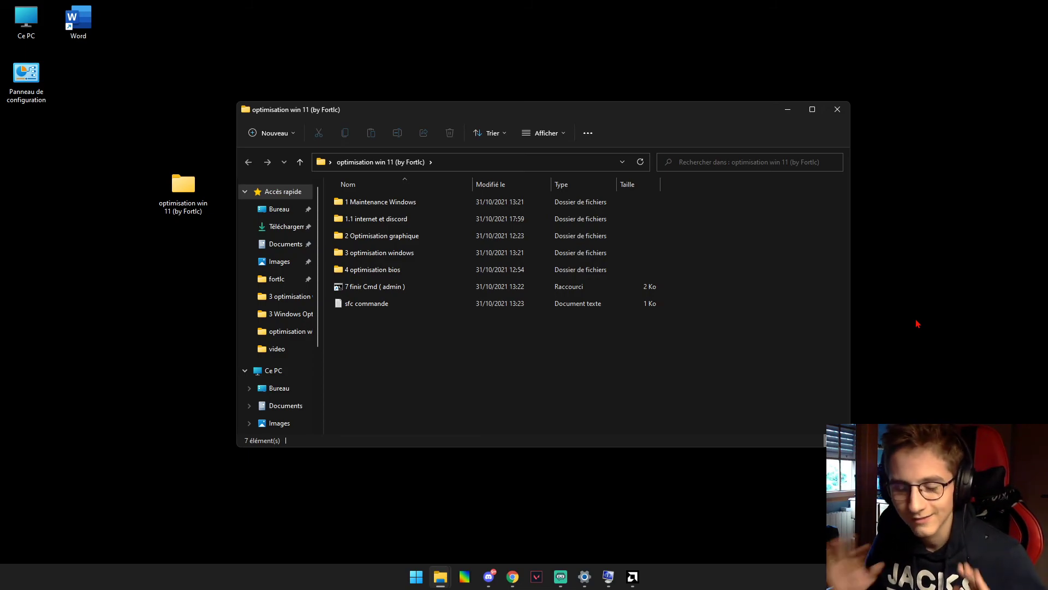
left_click(844, 112)
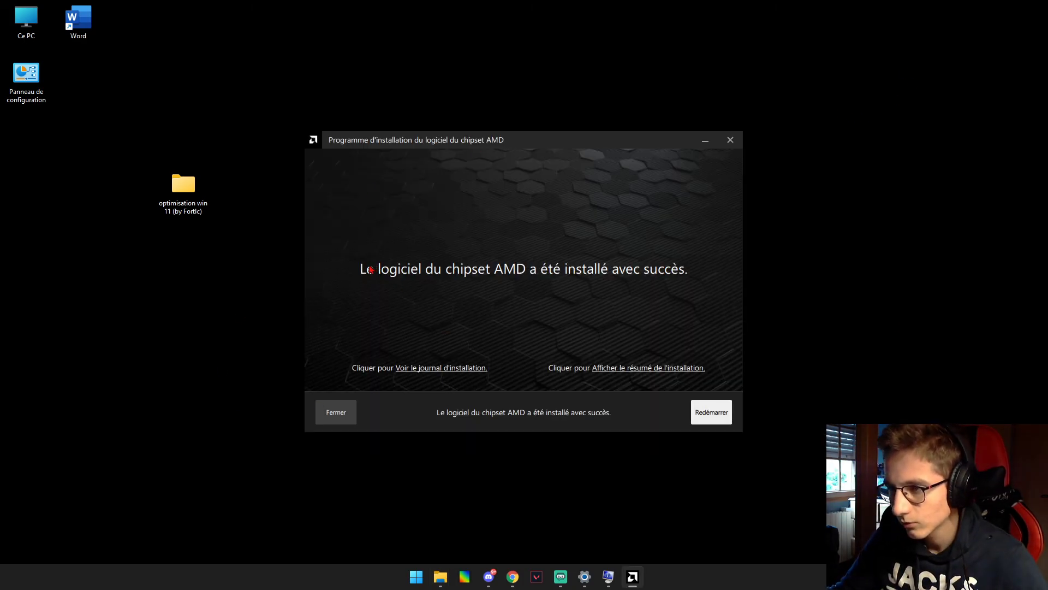